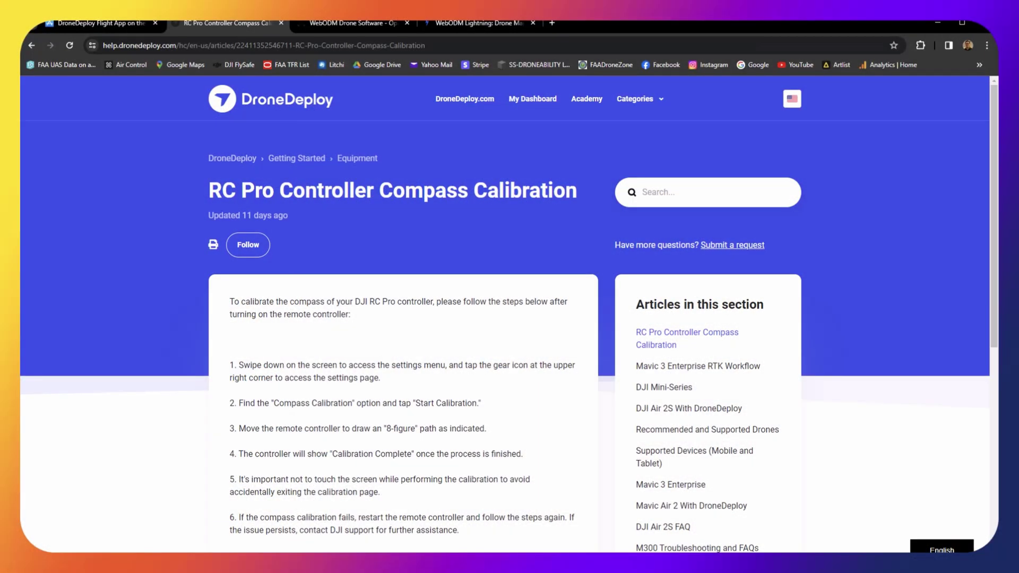
# Step: Open the Recommended and Supported Drones article, scroll through its drone table, then return to the top
pyautogui.click(732, 431)
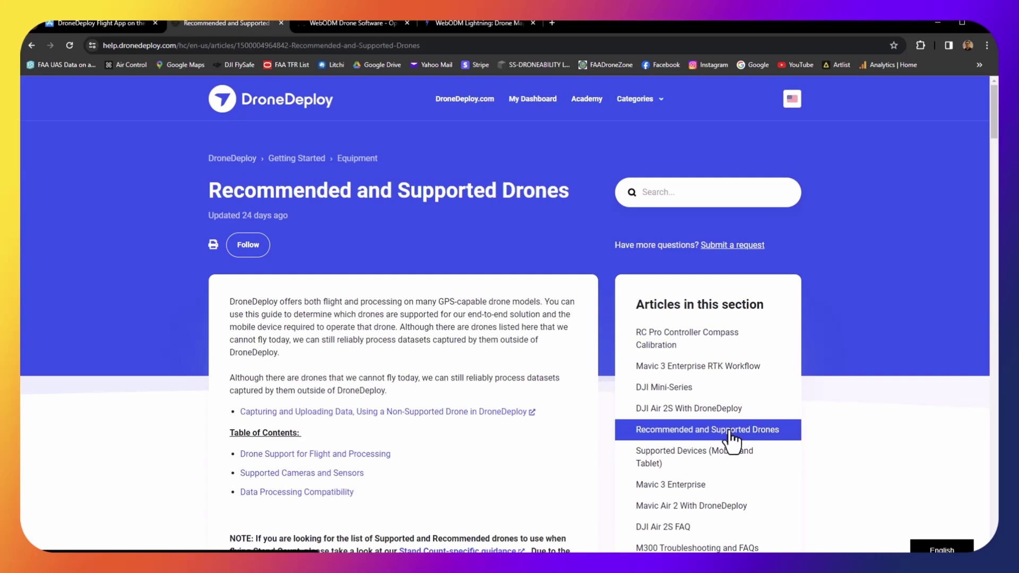
pyautogui.scroll(-7, 148, 479)
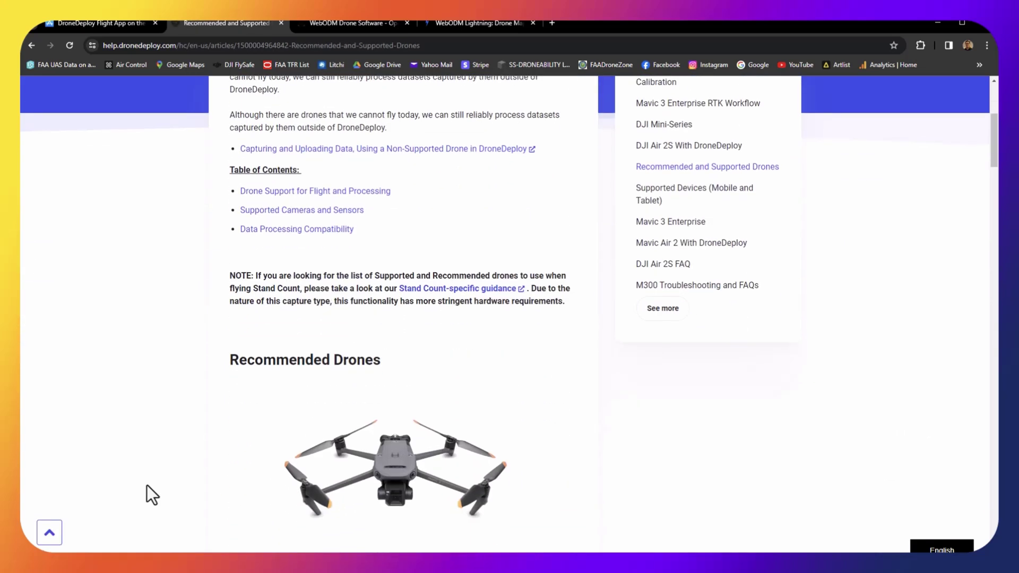
pyautogui.scroll(-3, 147, 489)
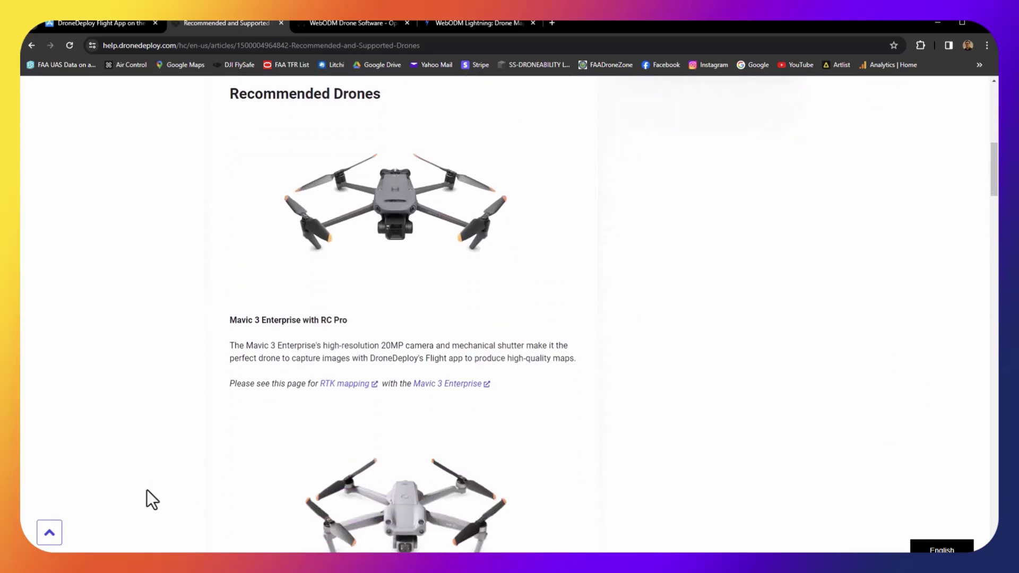
pyautogui.scroll(2, 147, 490)
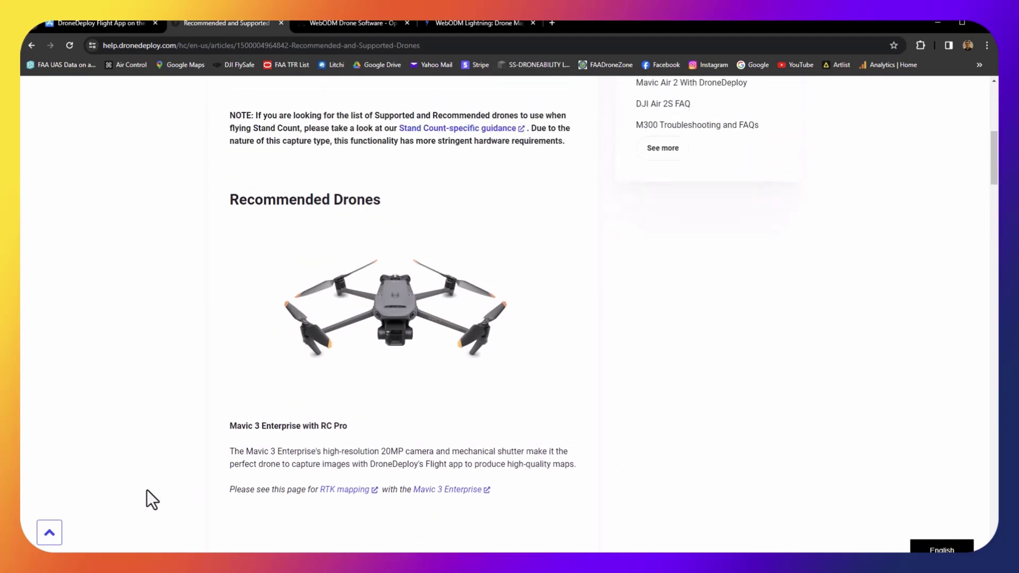
pyautogui.scroll(-9, 147, 489)
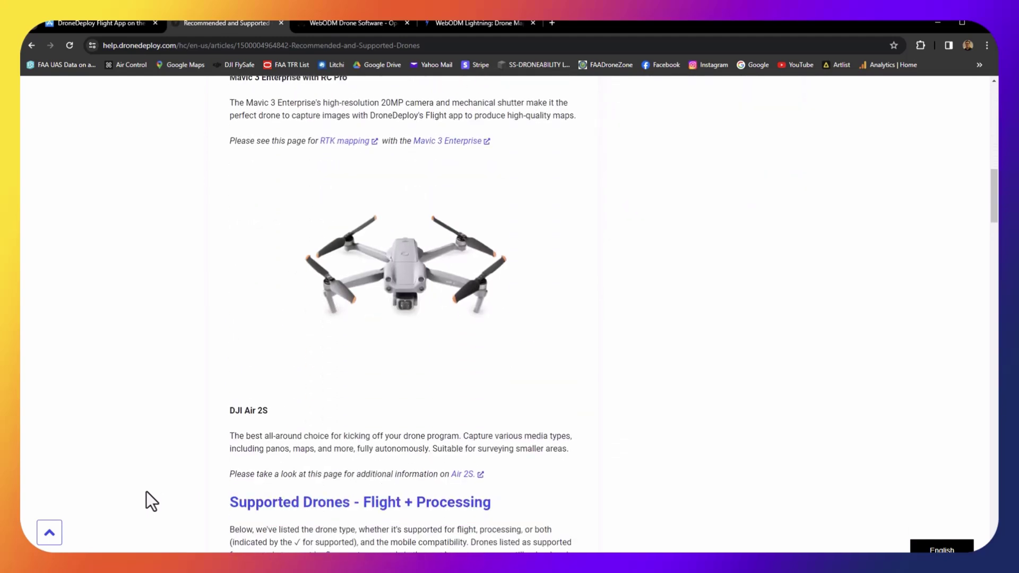
pyautogui.scroll(-7, 146, 494)
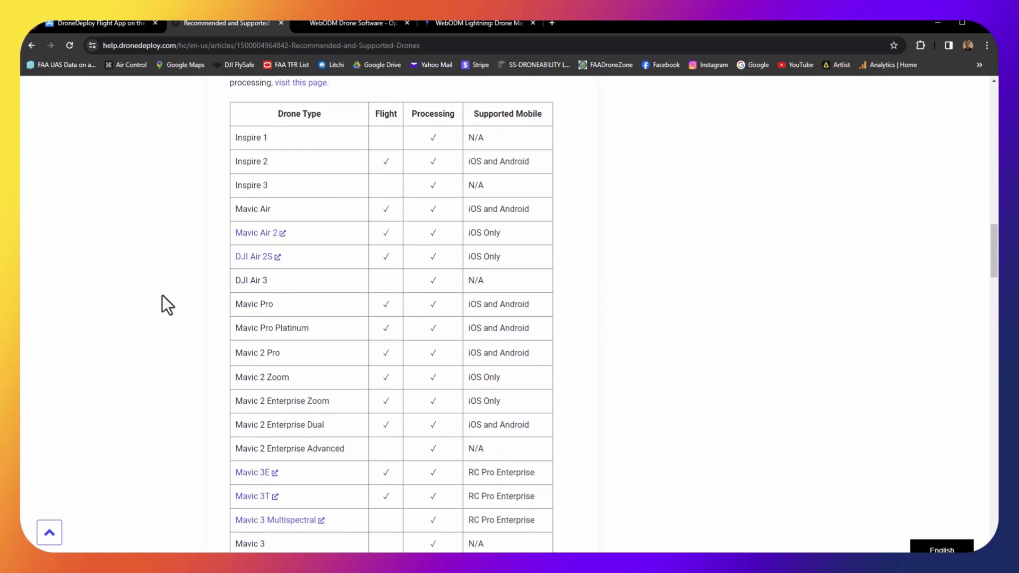
pyautogui.scroll(-2, 162, 296)
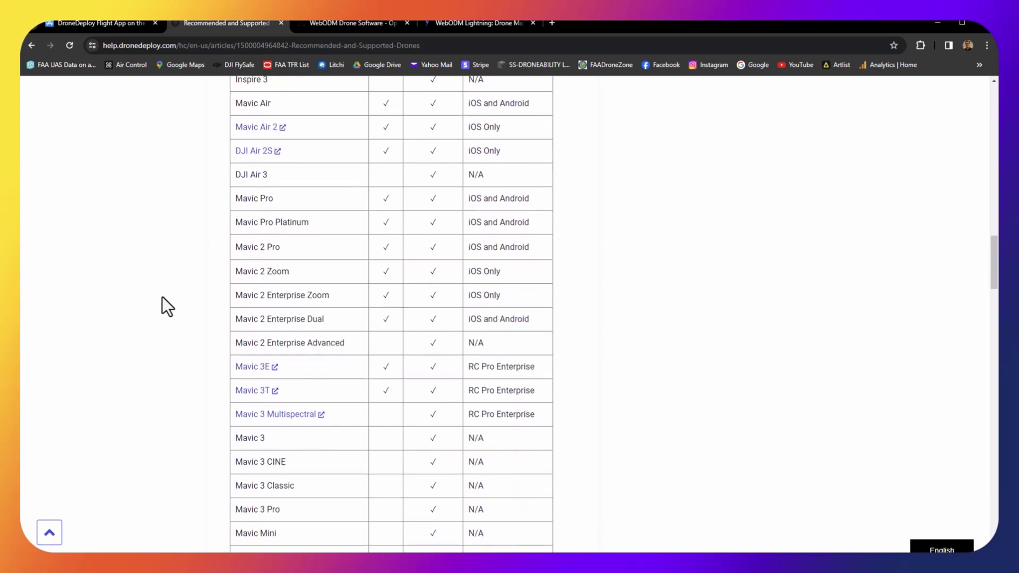
pyautogui.scroll(-1, 161, 297)
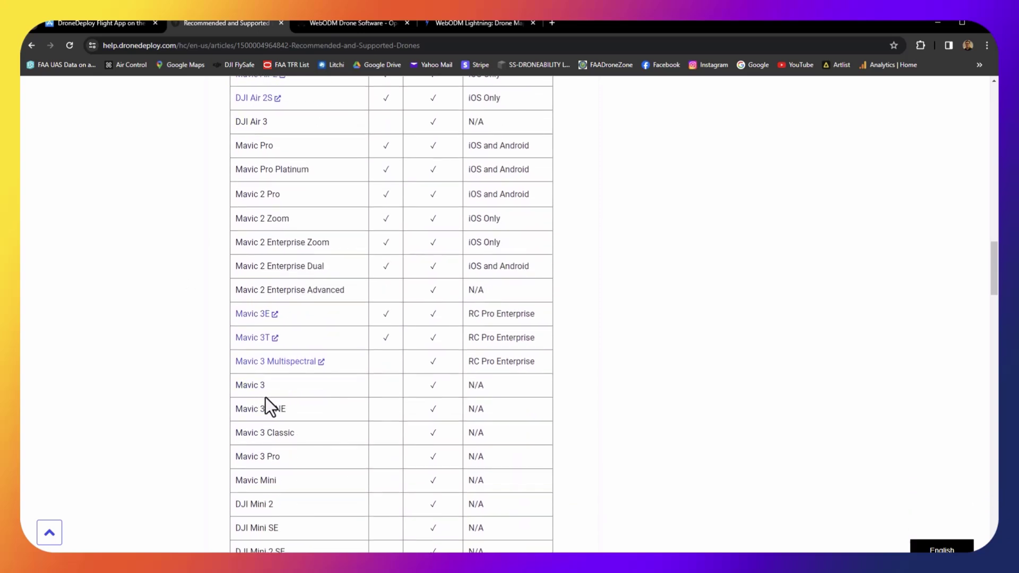
pyautogui.scroll(-2, 204, 404)
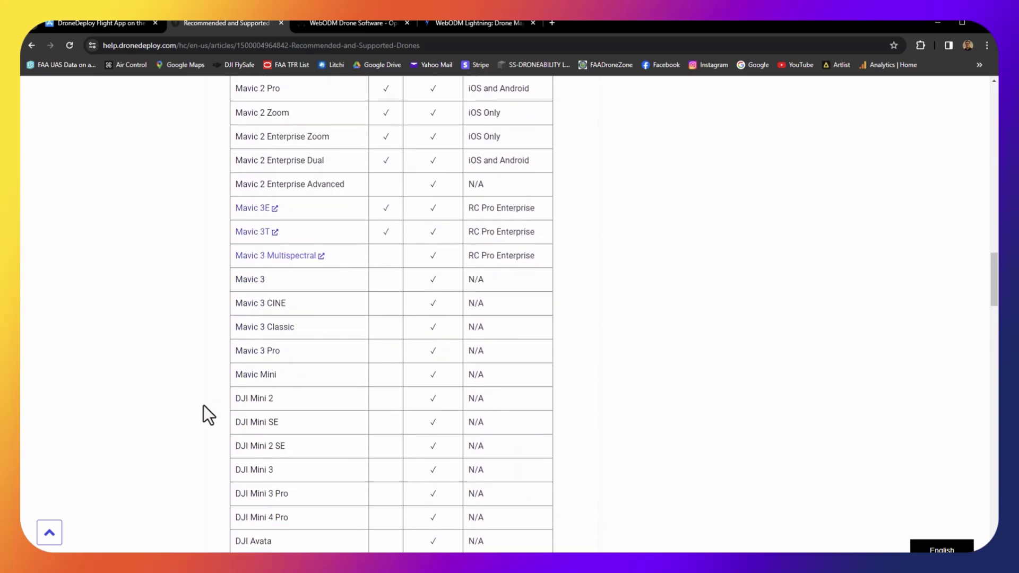
pyautogui.scroll(-1, 204, 404)
pyautogui.scroll(-3, 203, 405)
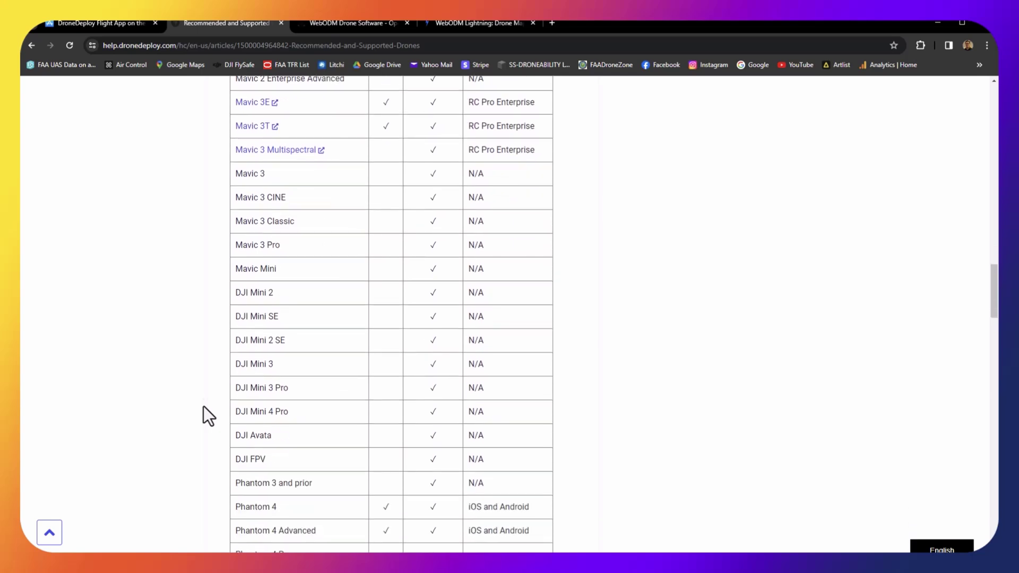
pyautogui.scroll(-1, 202, 409)
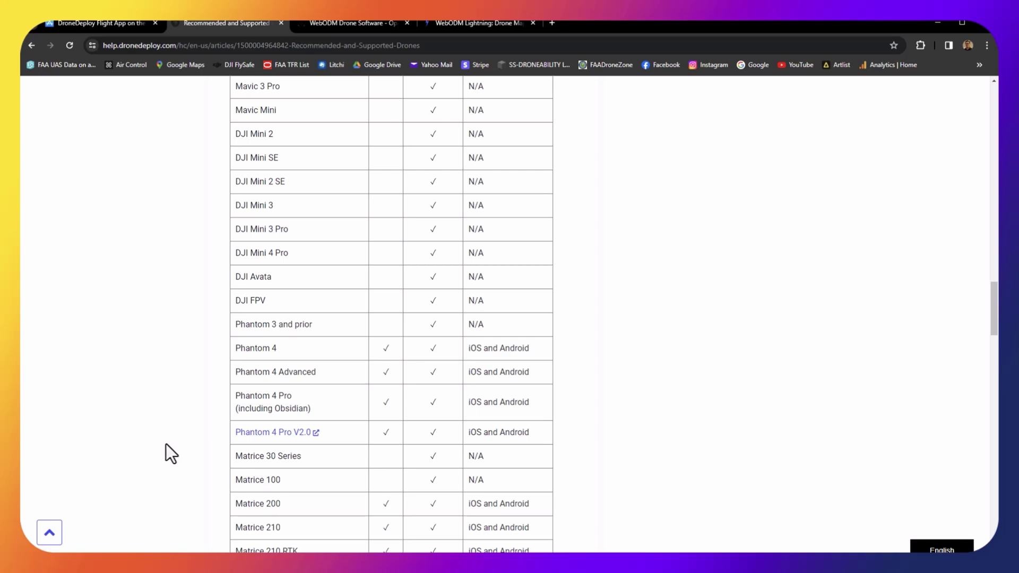
pyautogui.scroll(20, 167, 445)
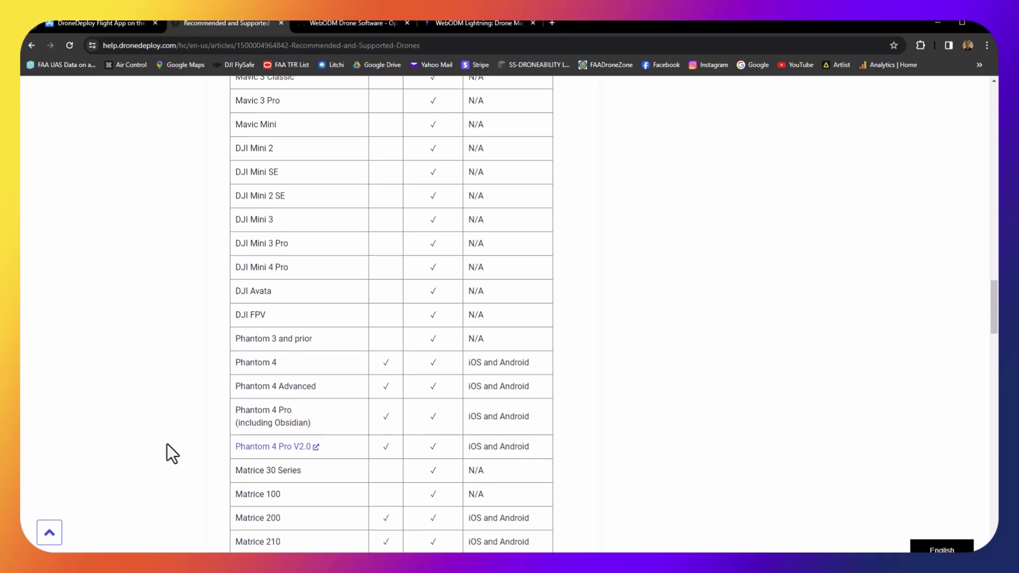
pyautogui.scroll(12, 167, 444)
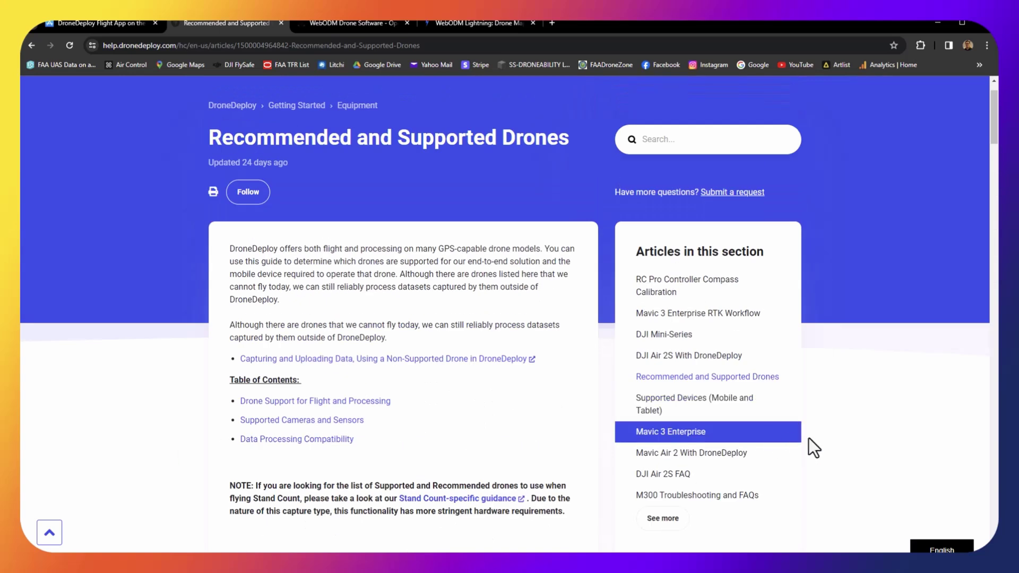
# Step: Open the Supported Devices (Mobile and Tablet) article and scroll through its iOS and Android lists
pyautogui.click(658, 412)
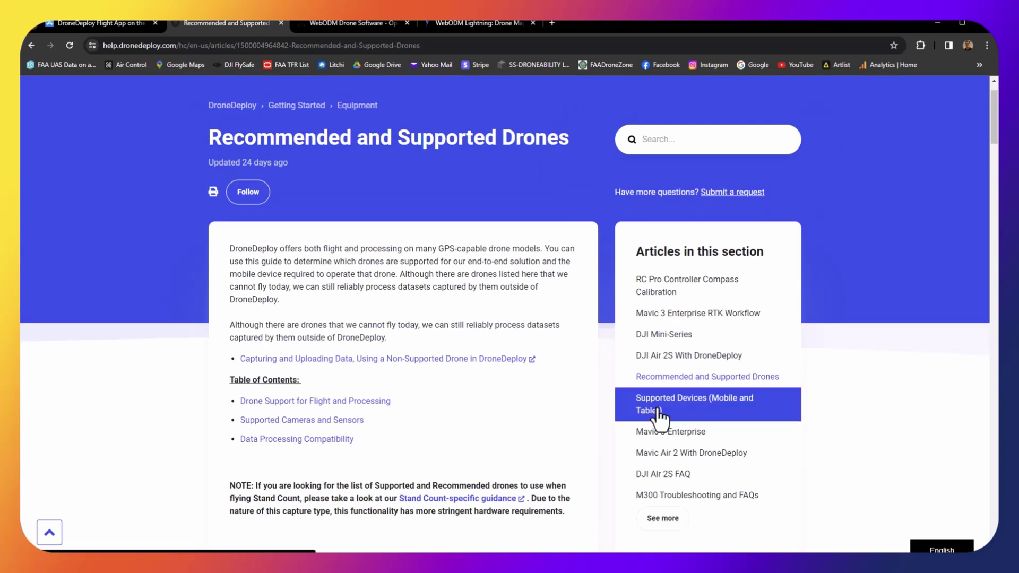
pyautogui.scroll(-5, 164, 465)
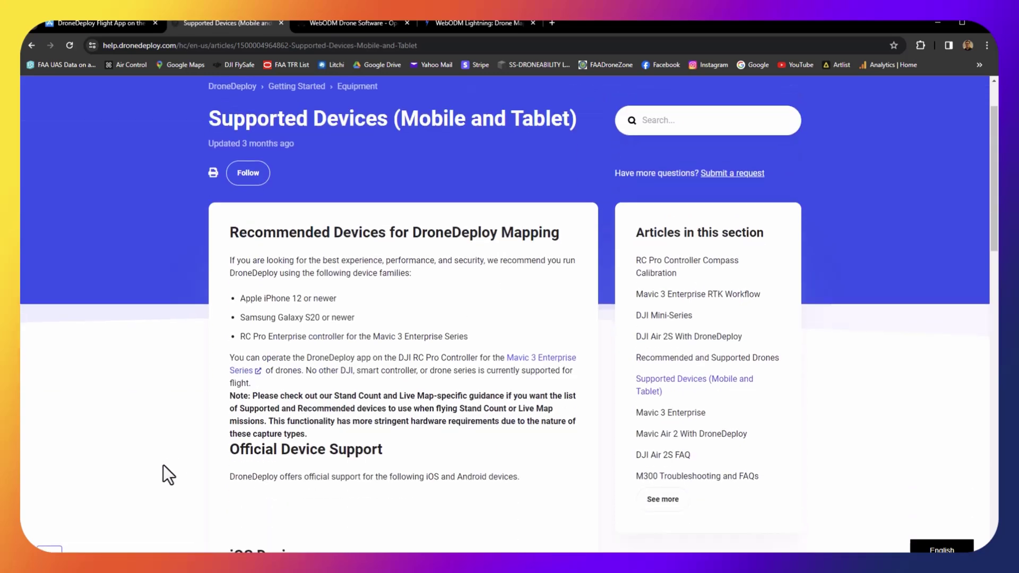
pyautogui.scroll(-2, 150, 465)
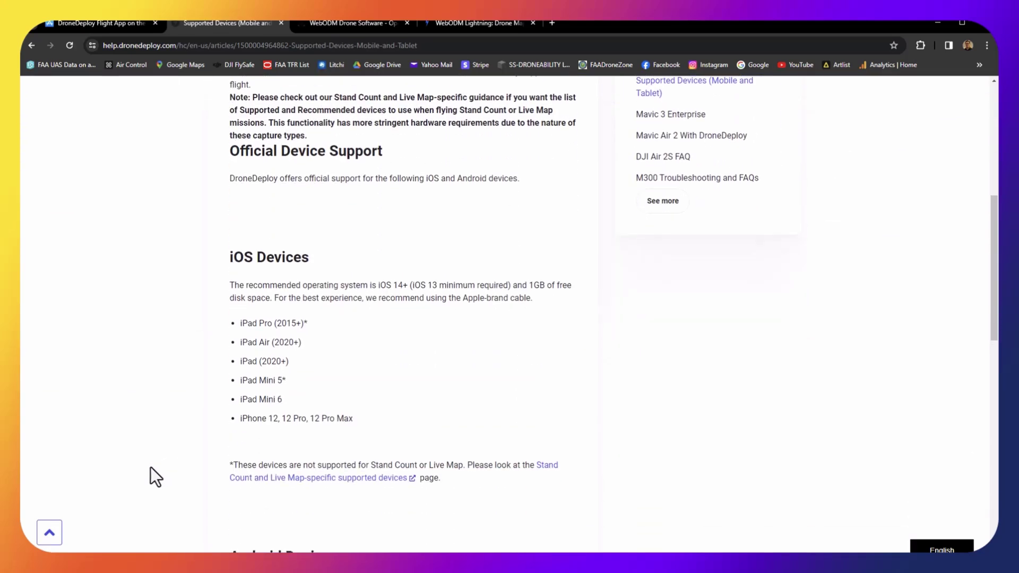
pyautogui.scroll(-1, 151, 466)
pyautogui.scroll(-3, 149, 466)
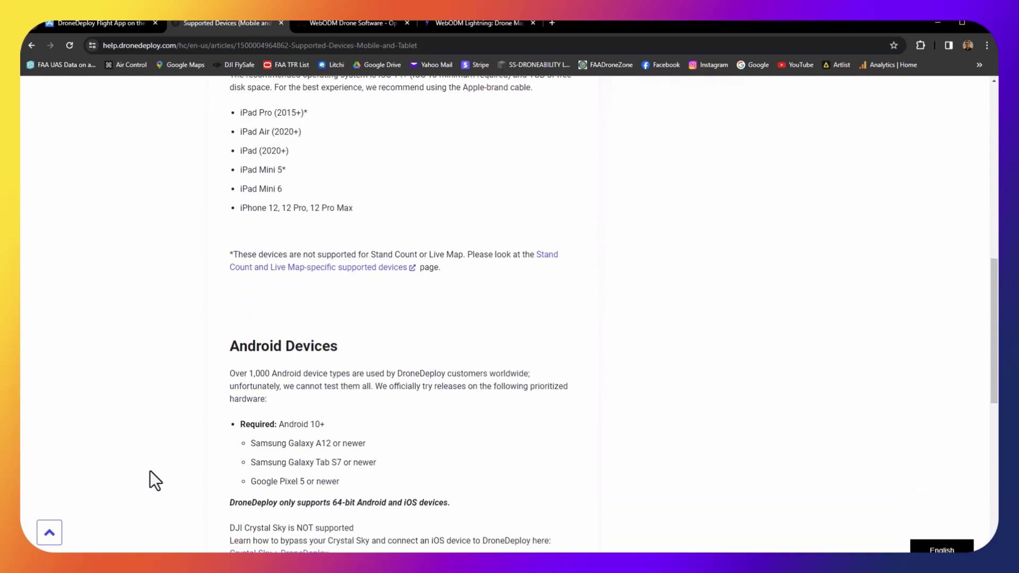
pyautogui.scroll(-4, 150, 472)
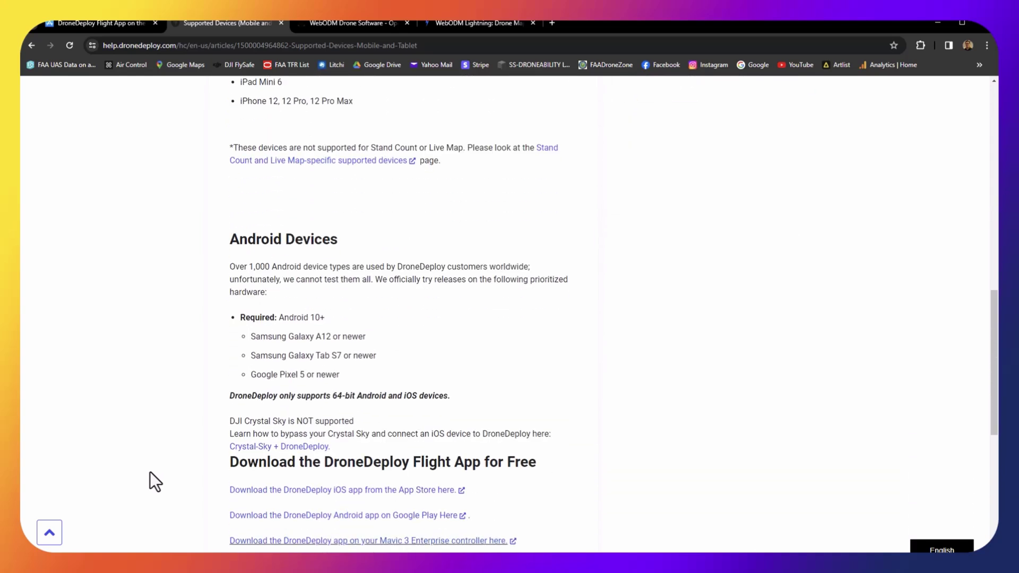
pyautogui.scroll(10, 149, 476)
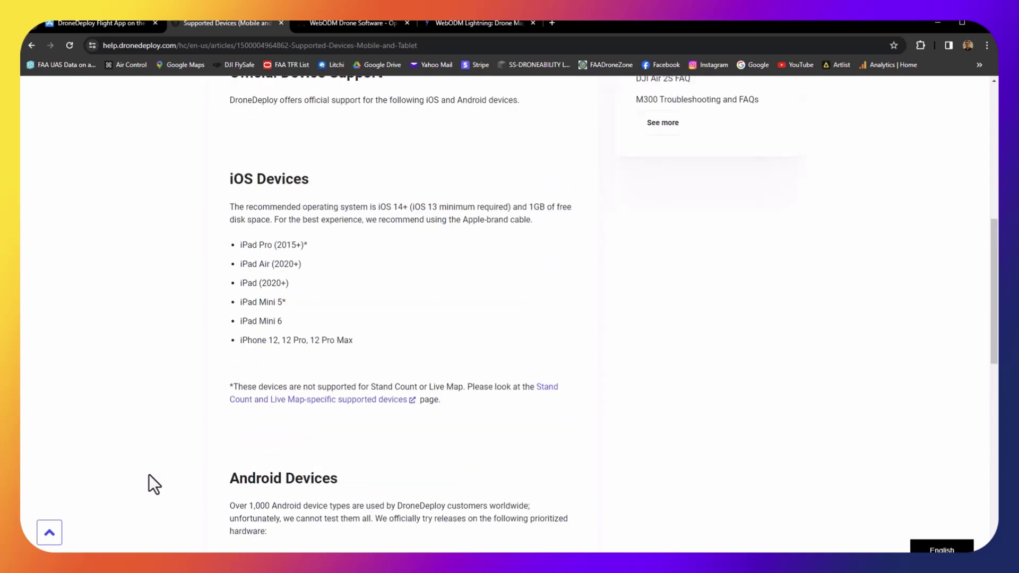
pyautogui.scroll(4, 149, 474)
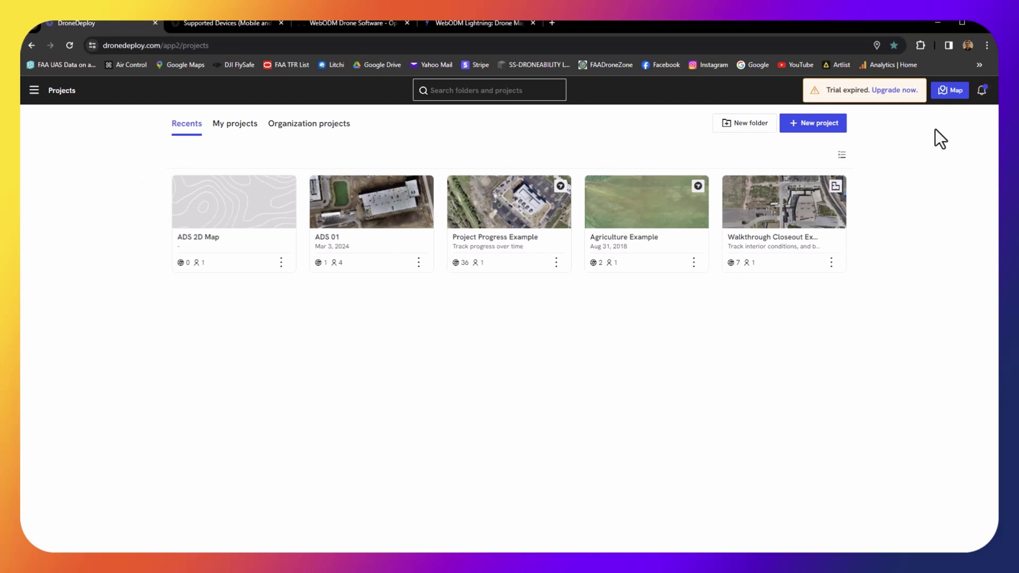
pyautogui.click(837, 128)
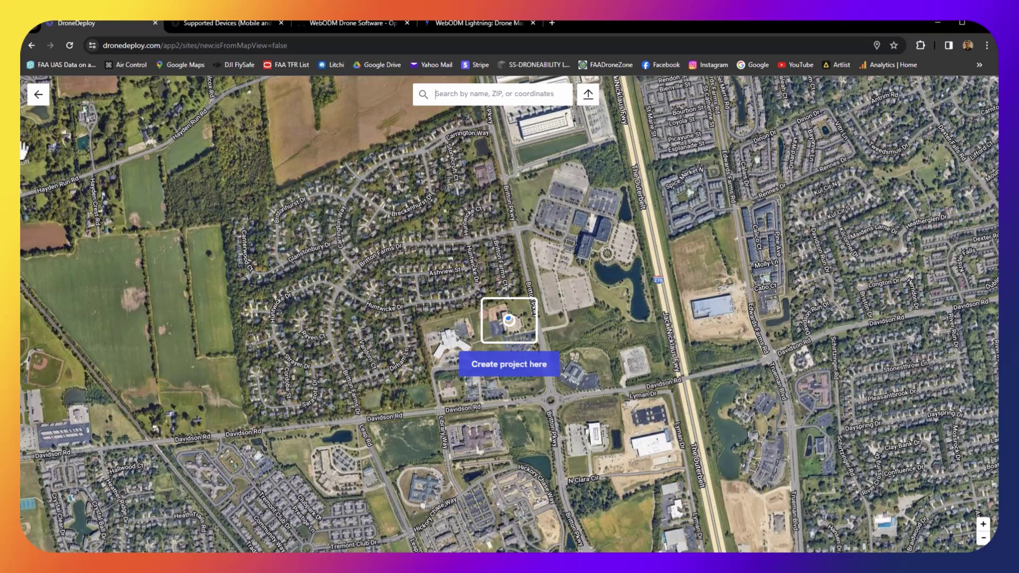
pyautogui.click(38, 98)
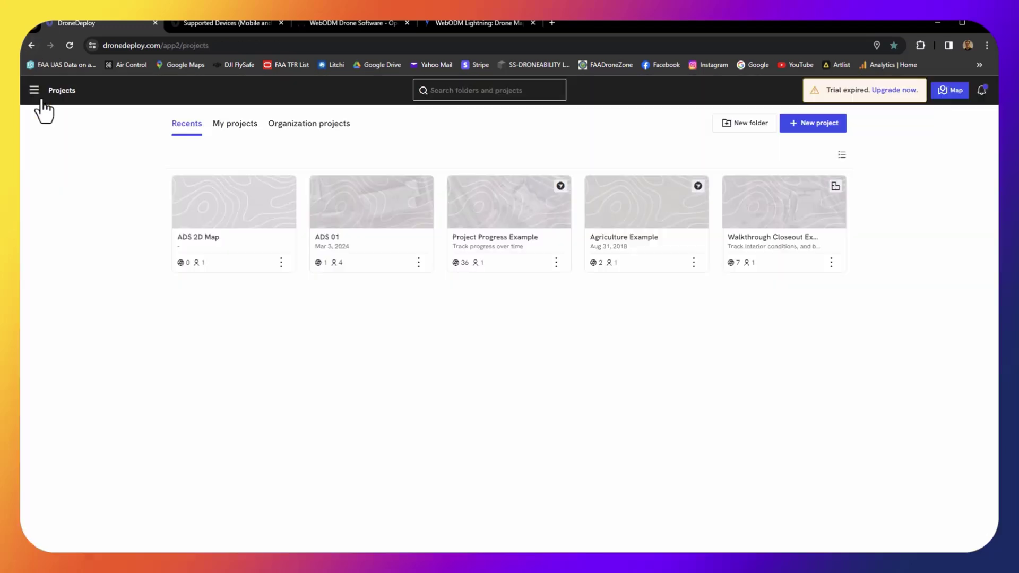
# Step: Open the ADS 2D Map project card to show its Map Plan fly view
pyautogui.click(225, 228)
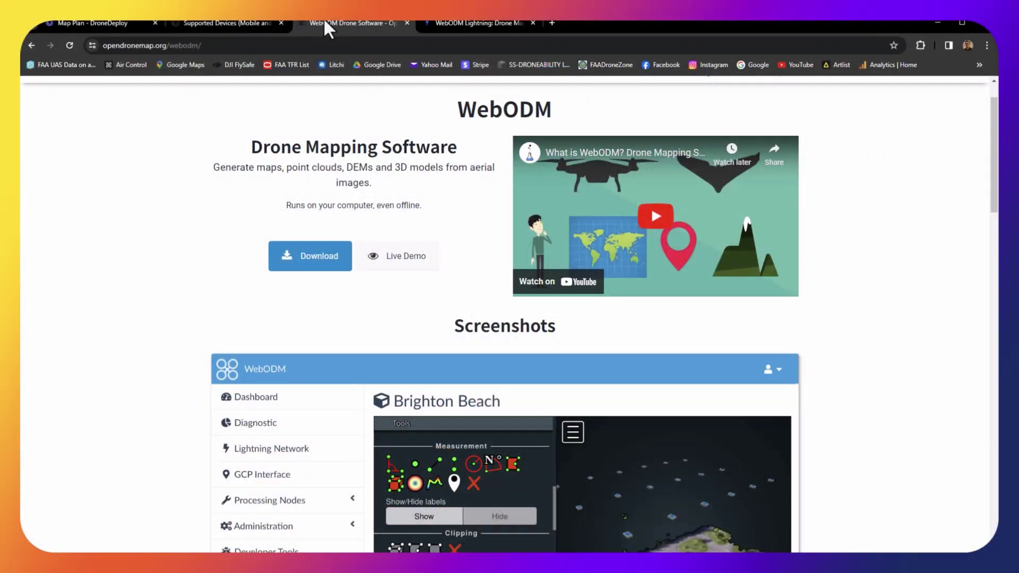
# Step: Switch to the WebODM Lightning browser tab
pyautogui.click(455, 25)
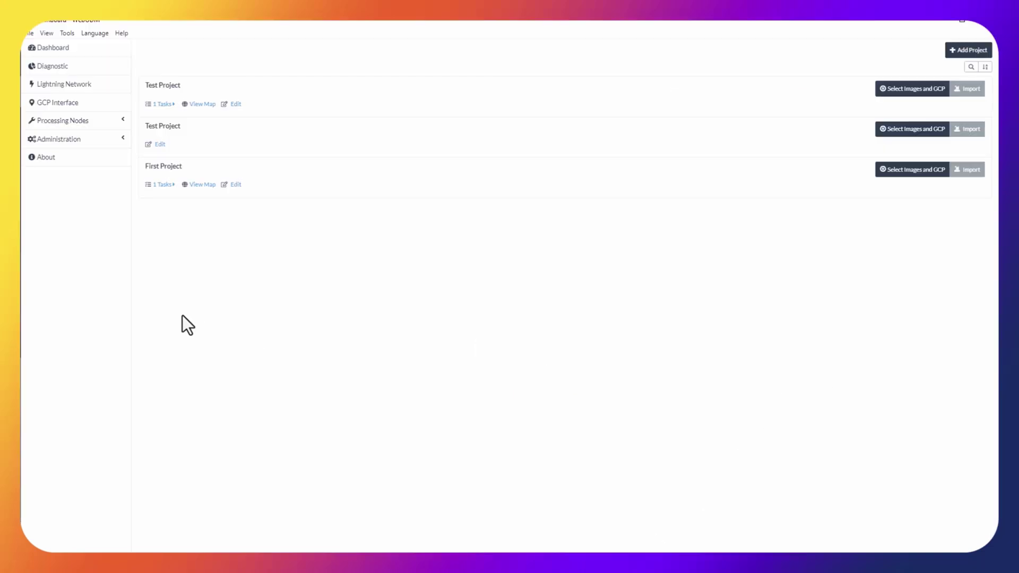
# Step: Open Test Project's map and switch it to the 3D view of Britton Parkway
pyautogui.click(209, 106)
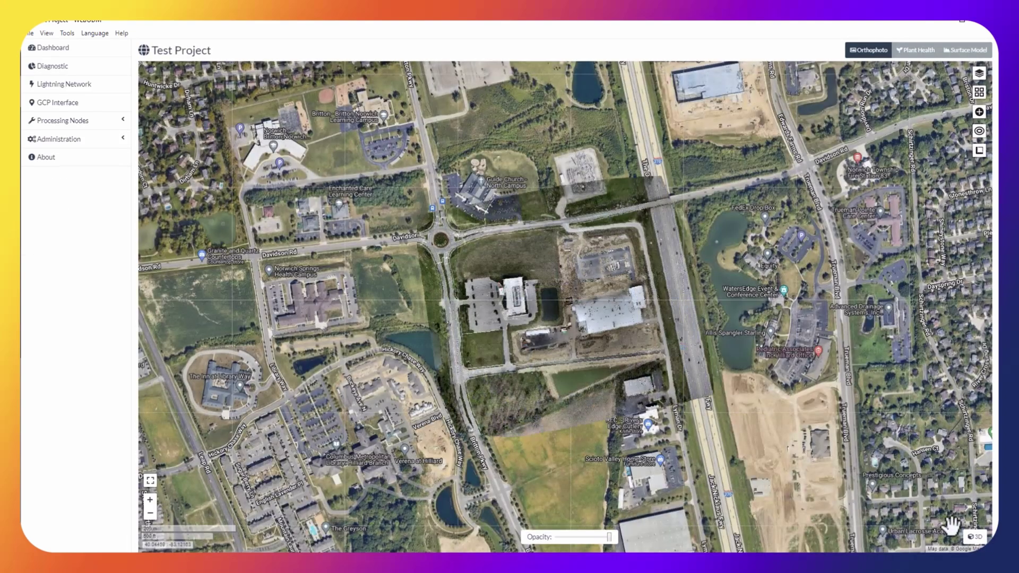
pyautogui.click(973, 539)
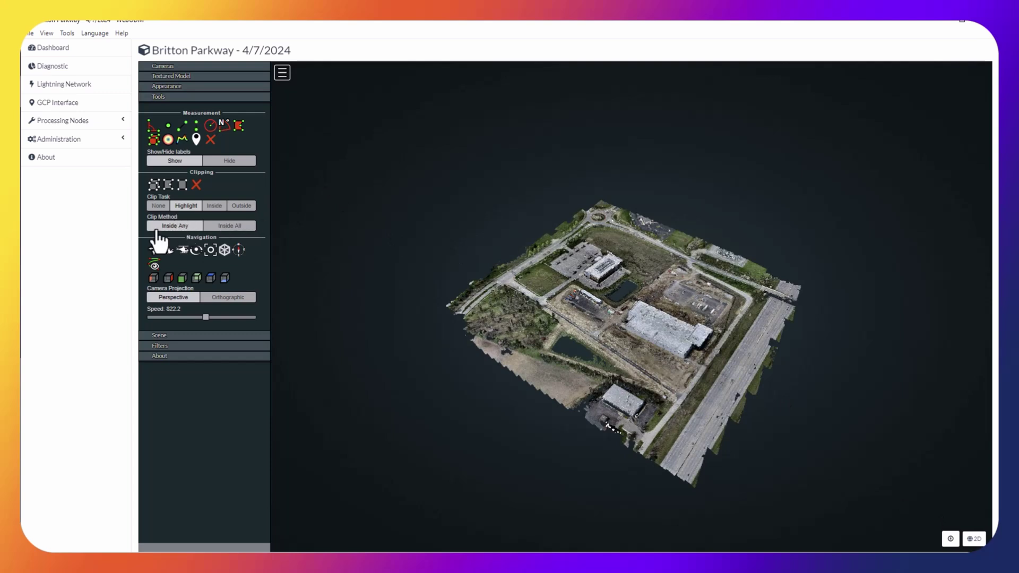
# Step: Expand the Textured Model section and tick Show Model
pyautogui.click(168, 77)
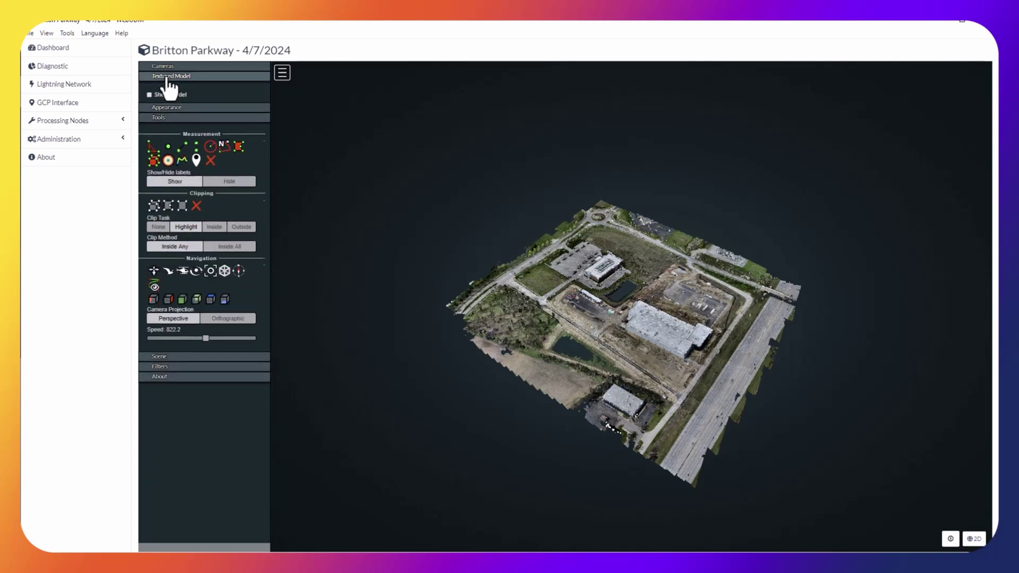
pyautogui.click(150, 95)
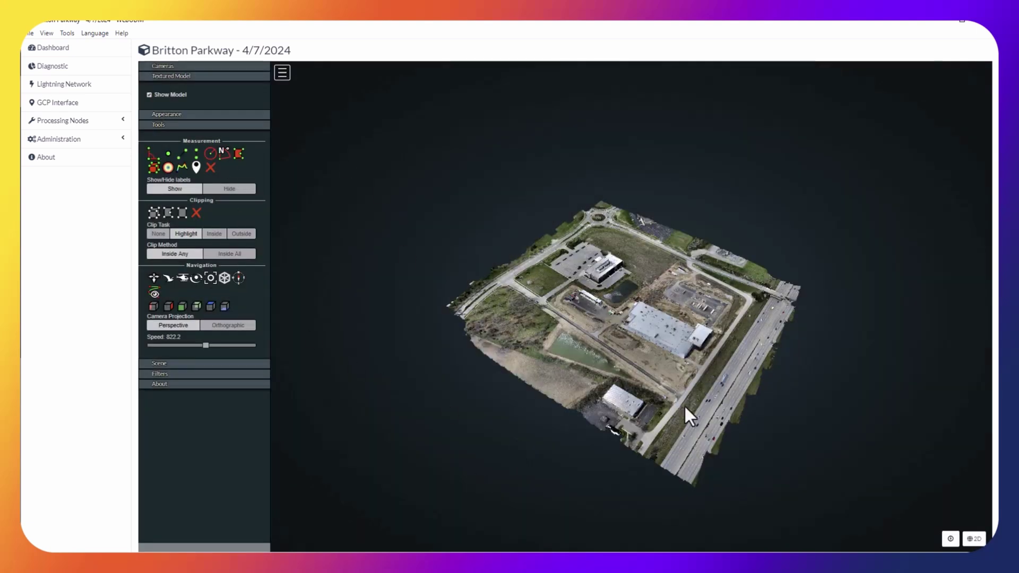
# Step: Tilt the textured model to a low oblique angle, zoom in and swing around the site
pyautogui.moveTo(807, 455); pyautogui.dragTo(794, 423)
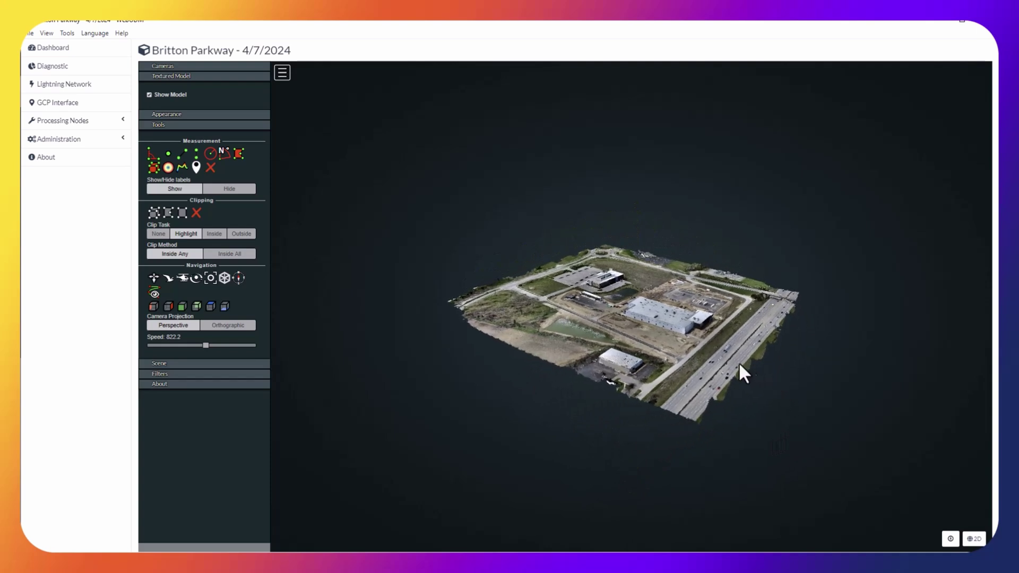
pyautogui.scroll(5, 701, 360)
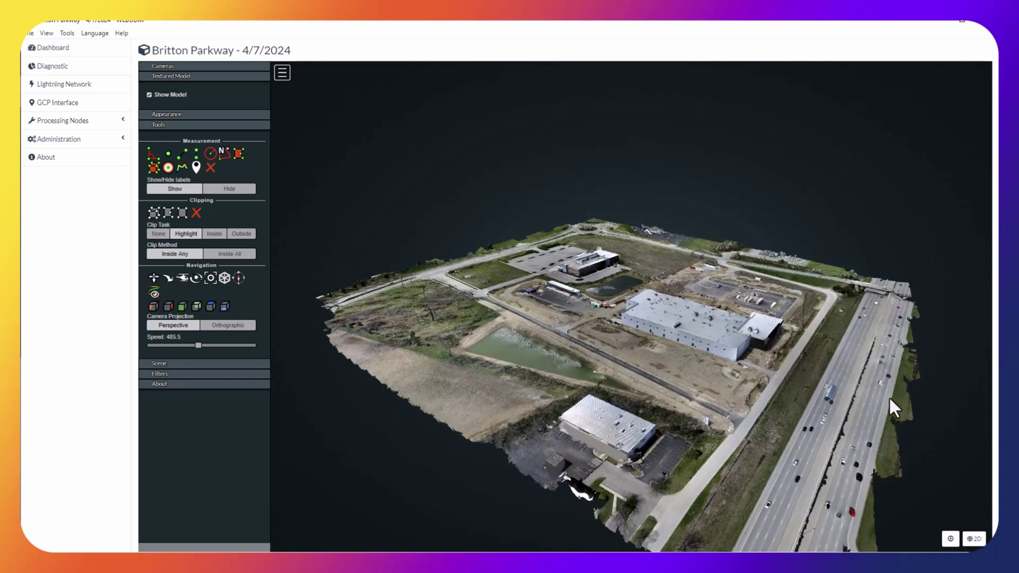
pyautogui.moveTo(856, 398); pyautogui.dragTo(846, 398)
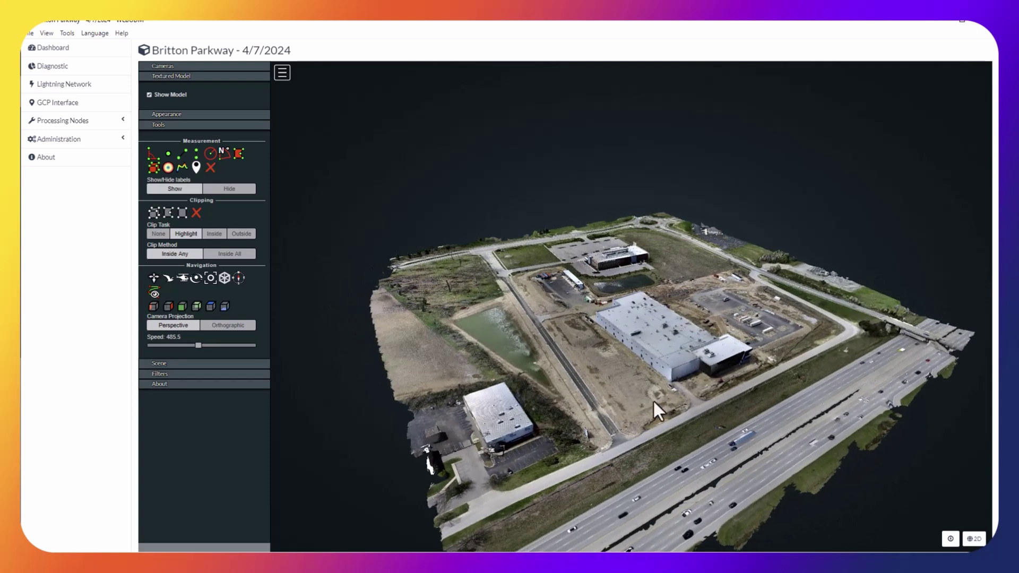
pyautogui.scroll(3, 642, 401)
pyautogui.moveTo(610, 382); pyautogui.dragTo(788, 378)
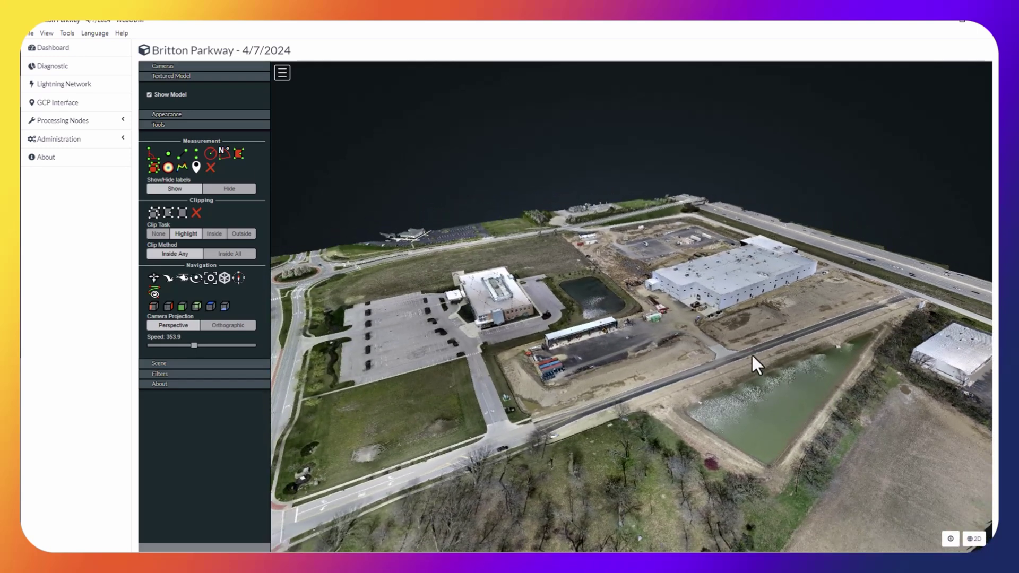
pyautogui.scroll(1, 779, 326)
pyautogui.scroll(1, 793, 301)
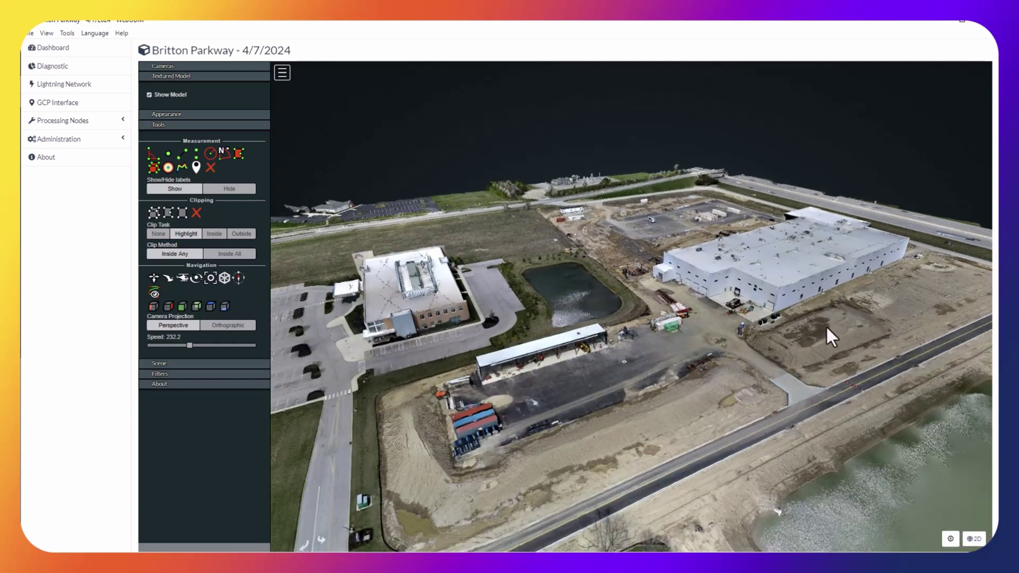
pyautogui.scroll(2, 812, 333)
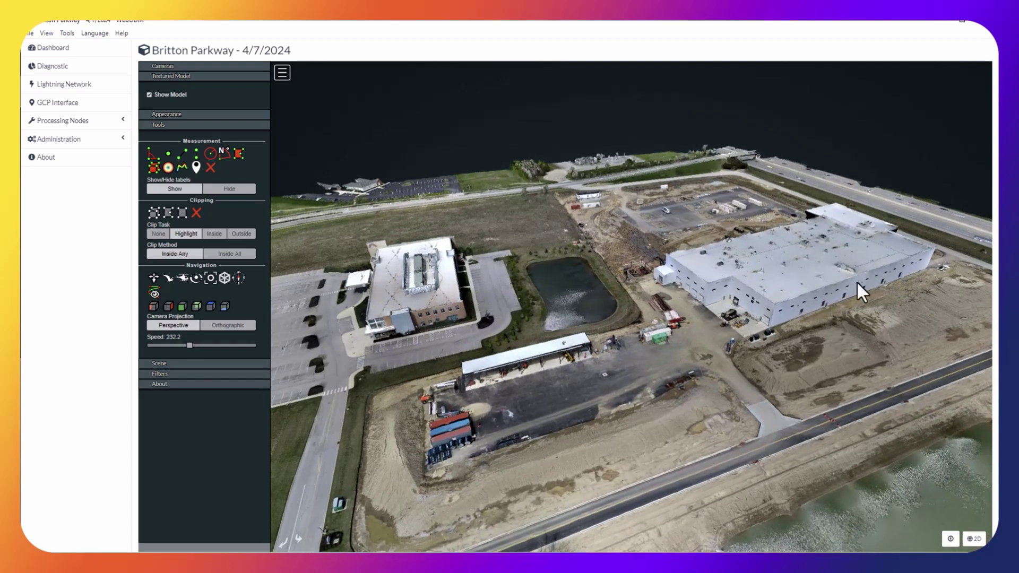
# Step: Orbit the large white building to show the pond and highway, ending with a higher front view
pyautogui.moveTo(803, 388)
pyautogui.mouseDown()
pyautogui.moveTo(797, 397)
pyautogui.moveTo(791, 384)
pyautogui.mouseUp()
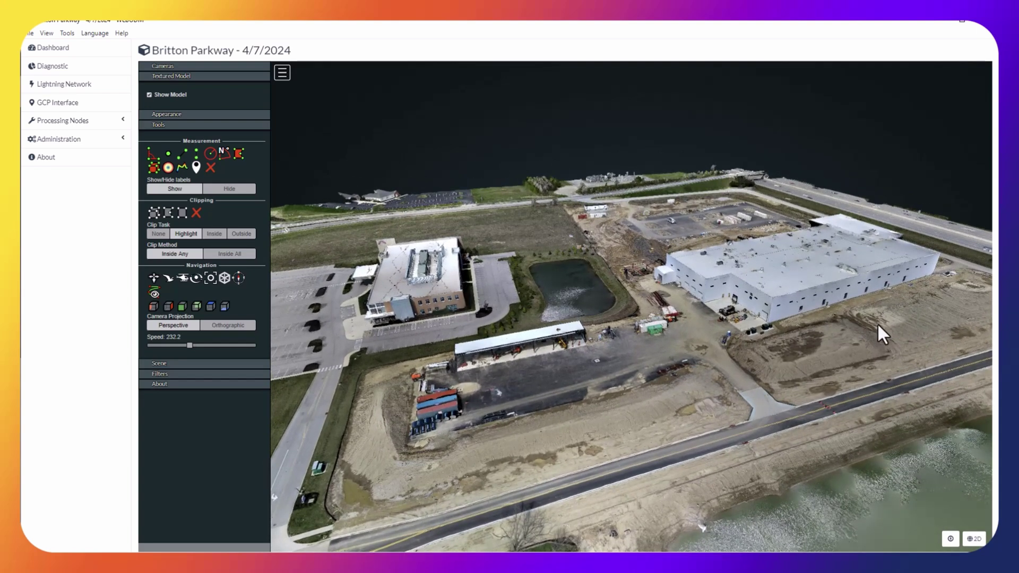
pyautogui.scroll(5, 877, 322)
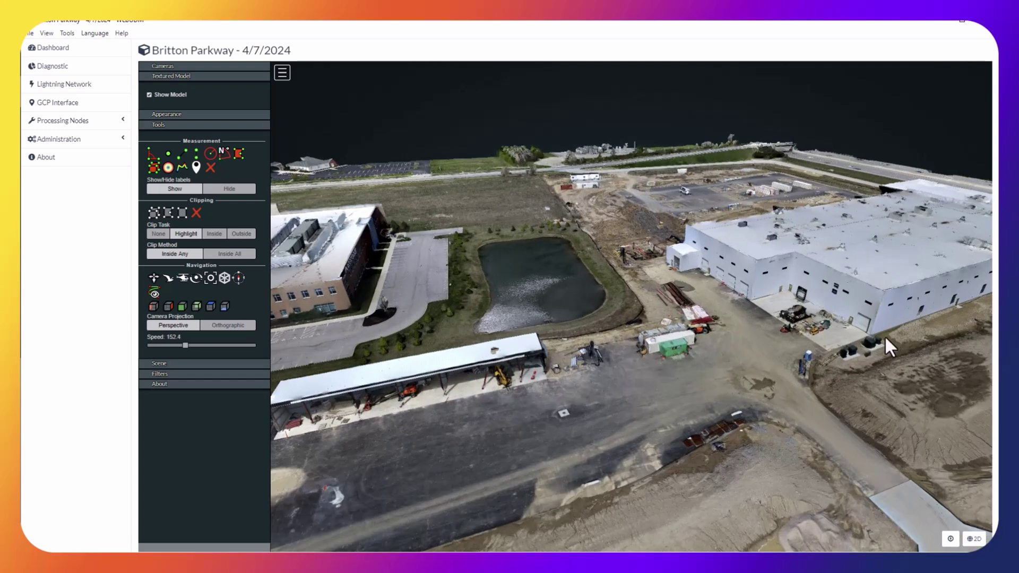
pyautogui.moveTo(838, 345); pyautogui.dragTo(735, 351)
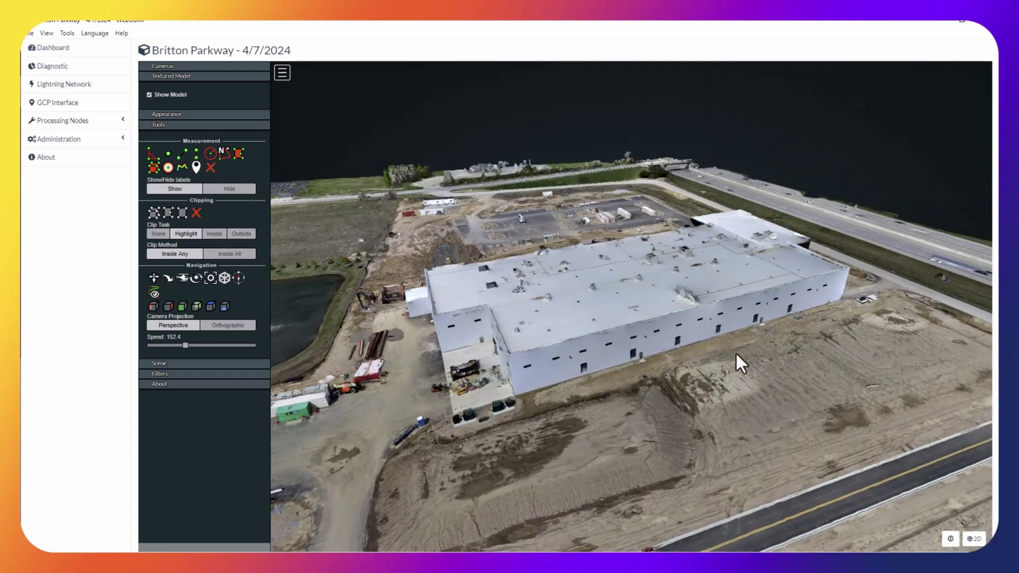
pyautogui.moveTo(445, 423); pyautogui.dragTo(566, 400)
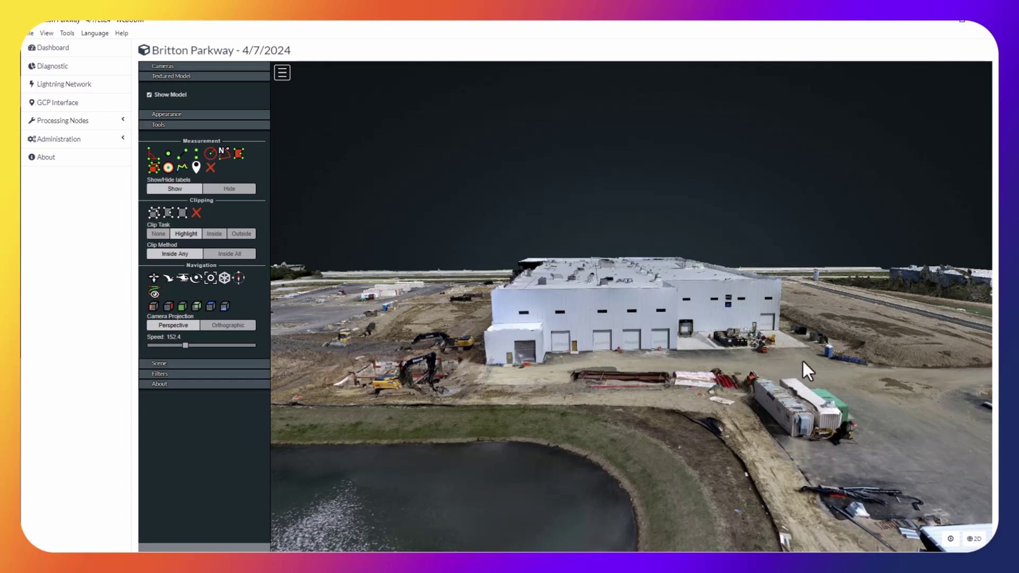
pyautogui.moveTo(758, 373); pyautogui.dragTo(650, 405)
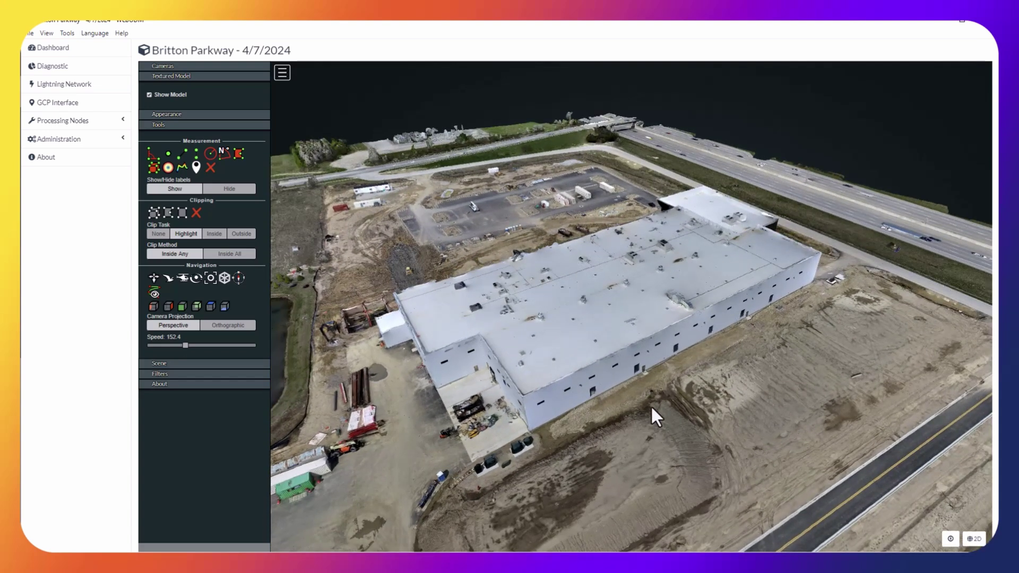